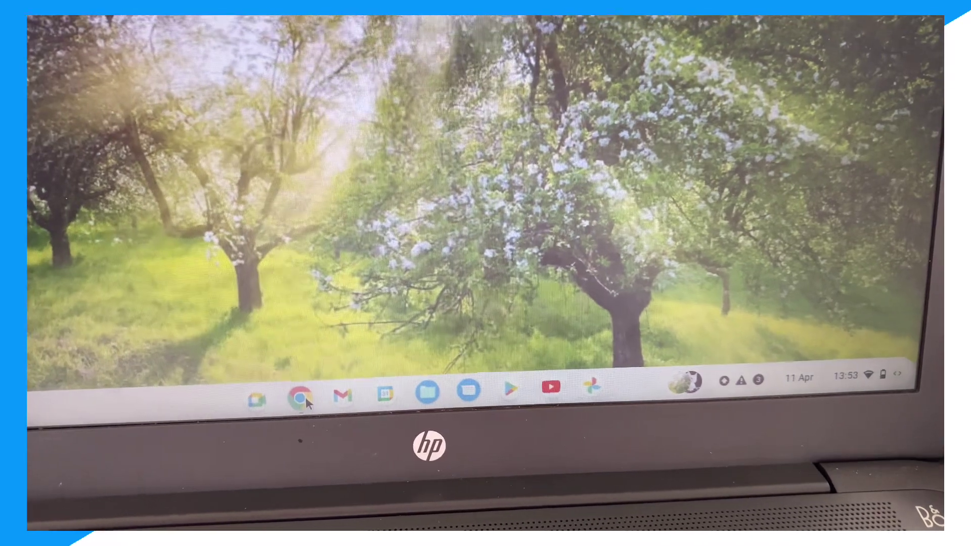
Step: Search Google for 'xbox cloud gaming fortnite' and open the Xbox.com Fortnite cloud gaming page
left_click(306, 397)
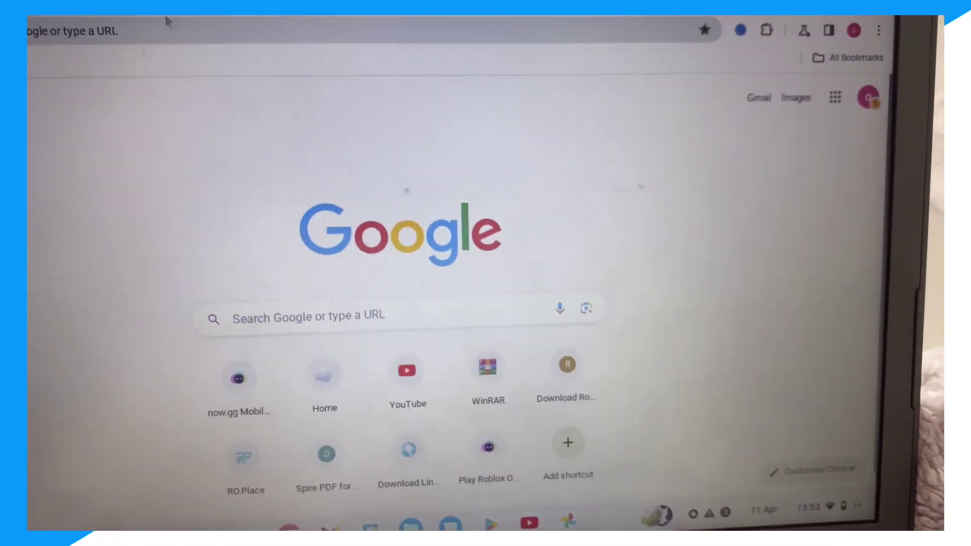
left_click(297, 47)
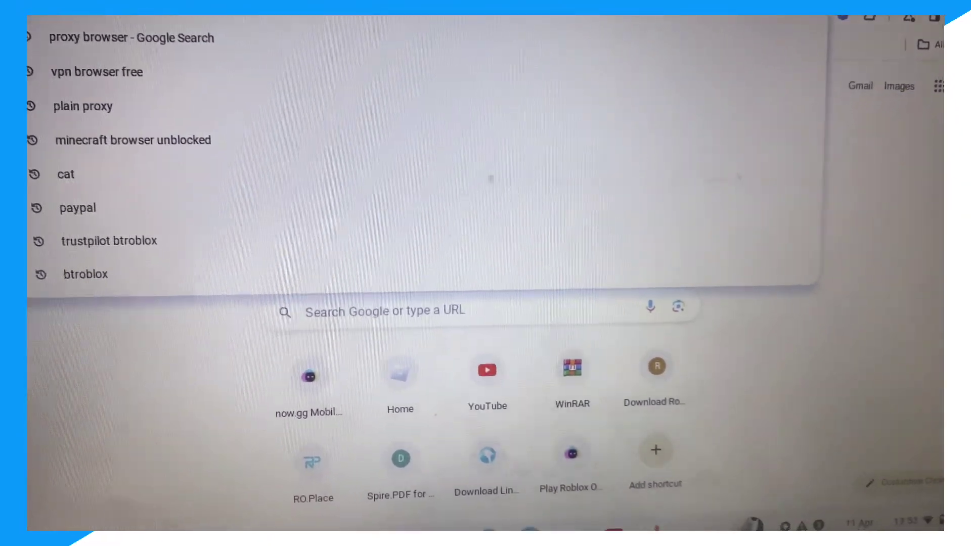
type("x cl")
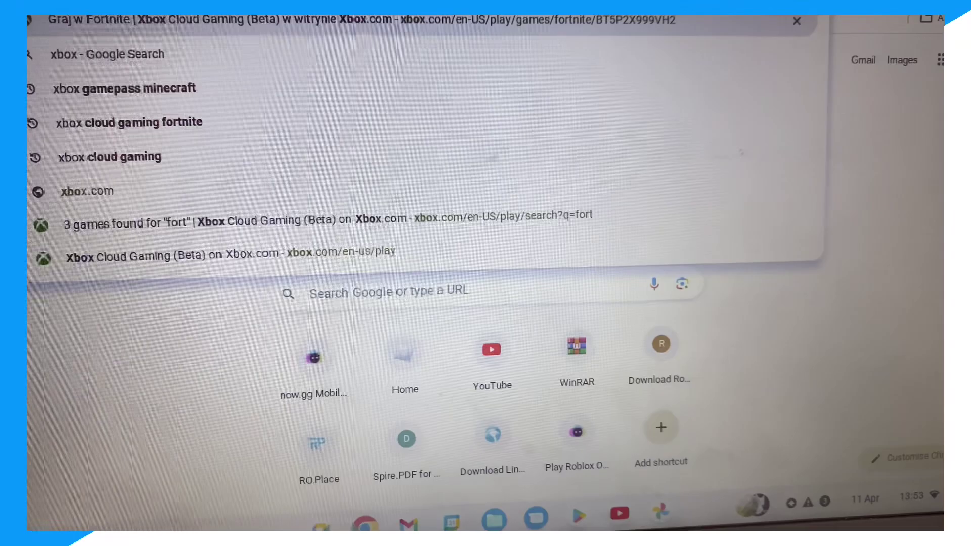
type("ou")
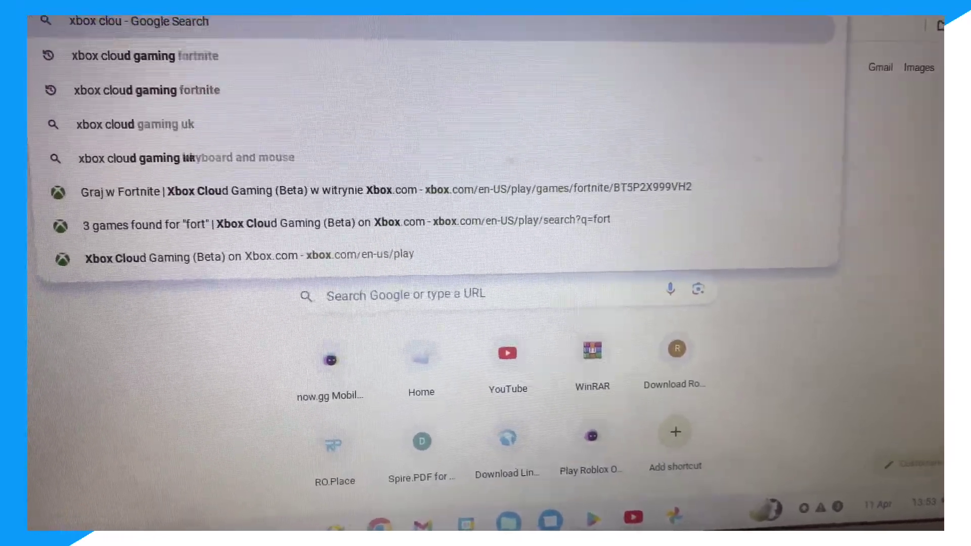
type("d gaming")
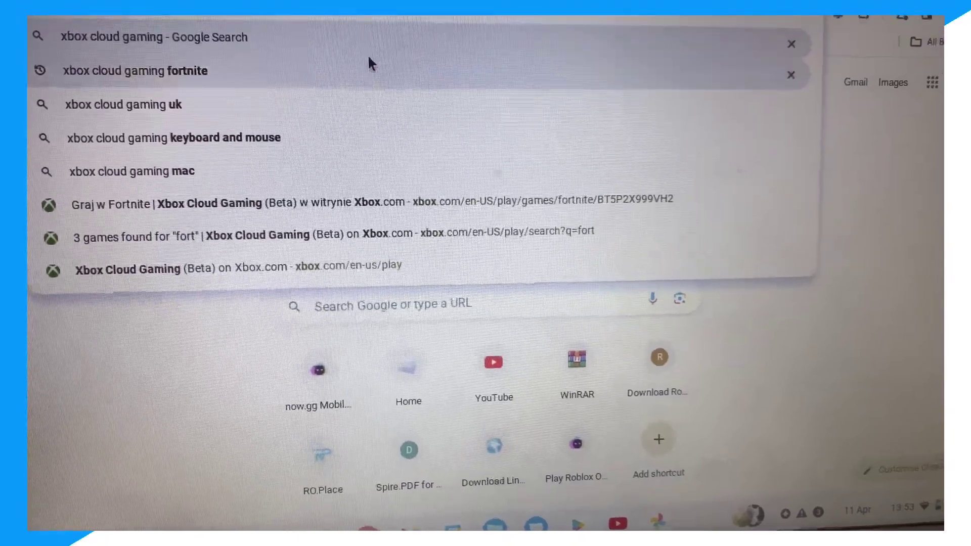
left_click(382, 74)
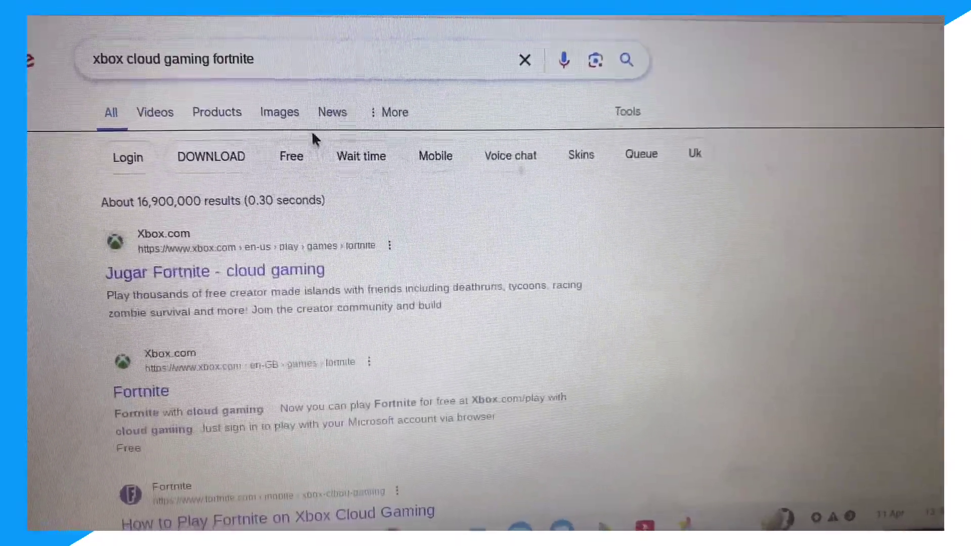
scroll(312, 137, "down", 1)
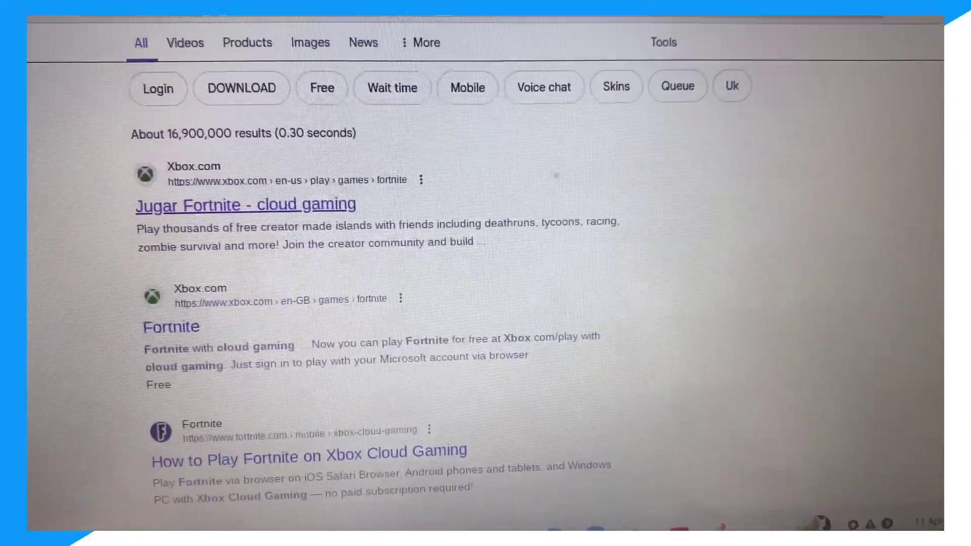
left_click(246, 203)
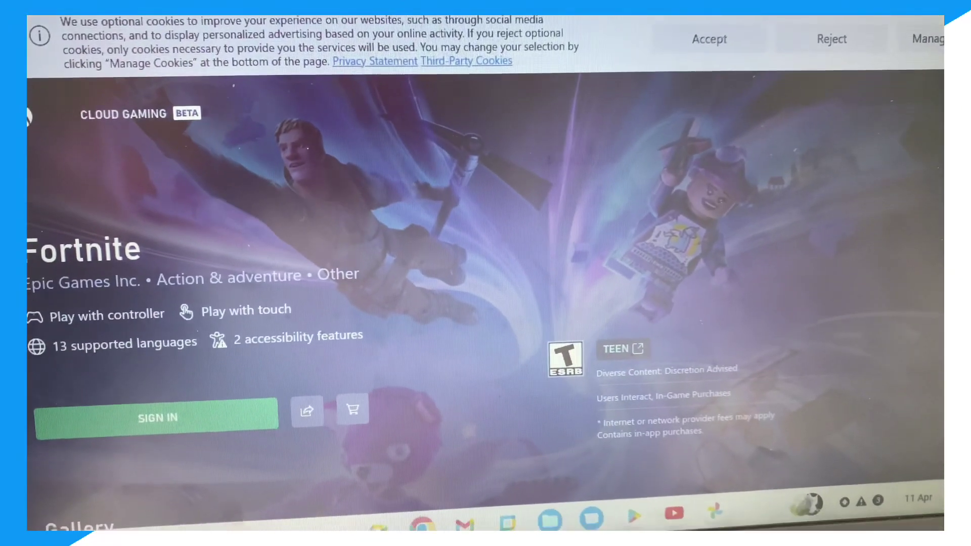
scroll(252, 294, "down", 3)
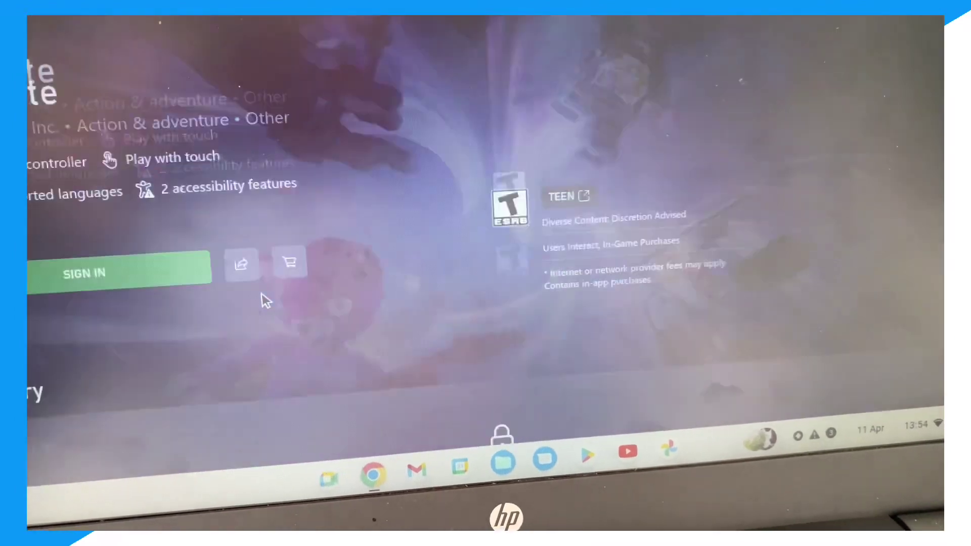
scroll(253, 295, "down", 3)
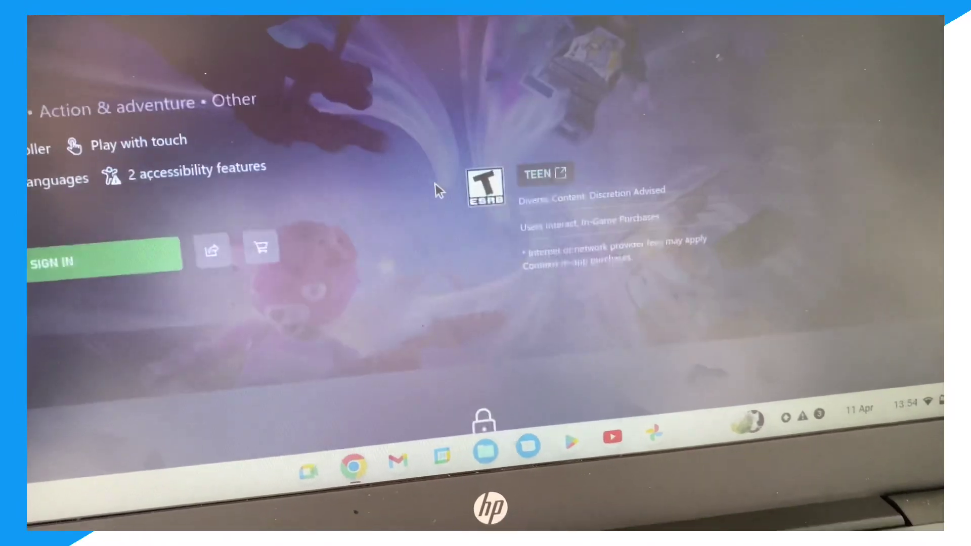
scroll(454, 153, "down", 2)
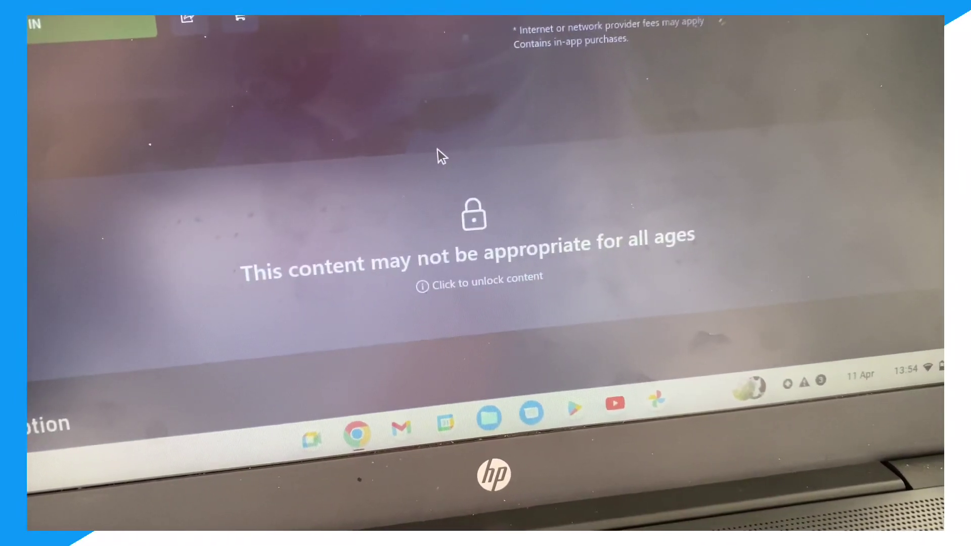
scroll(436, 166, "up", 4)
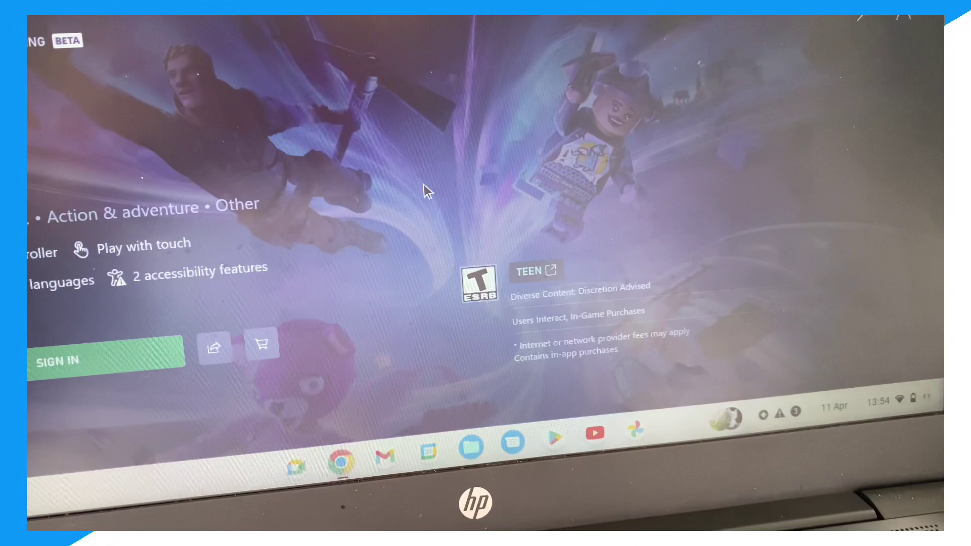
scroll(413, 191, "up", 1)
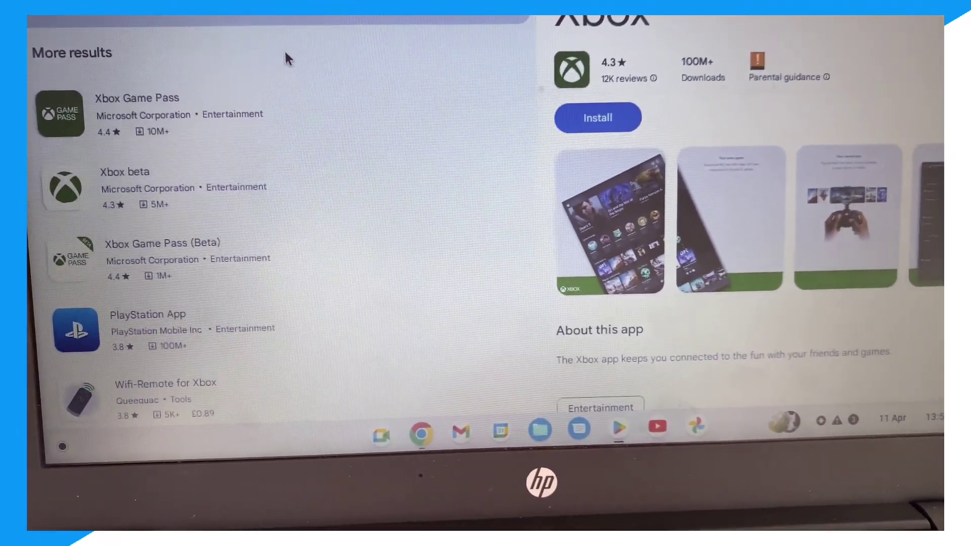
Step: Check the Xbox beta listing, then return to the main Xbox app by Microsoft Corporation
left_click(287, 200)
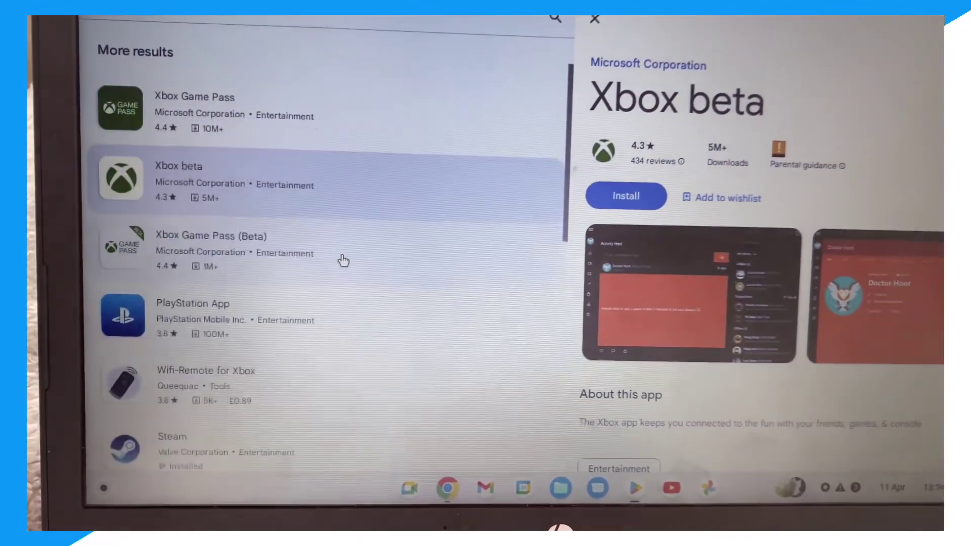
scroll(333, 152, "up", 2)
left_click(301, 90)
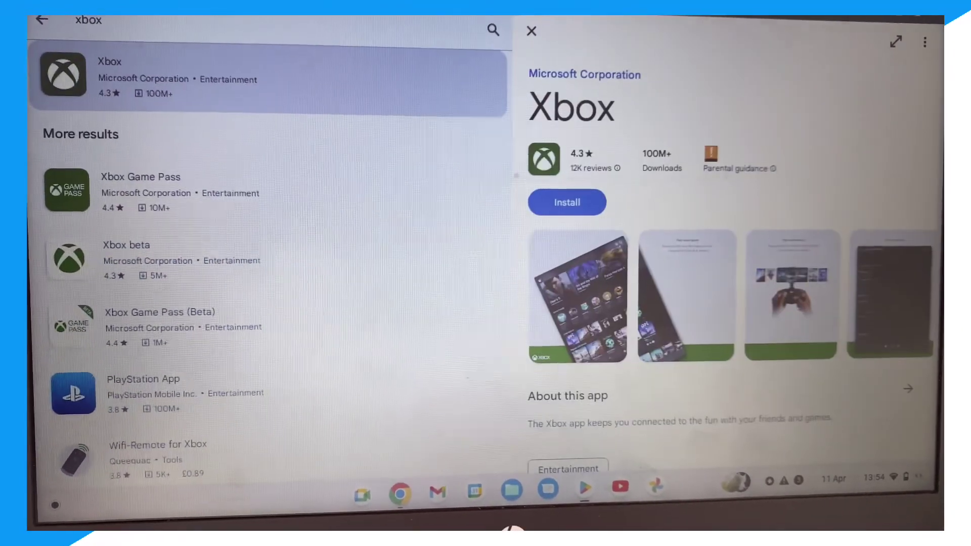